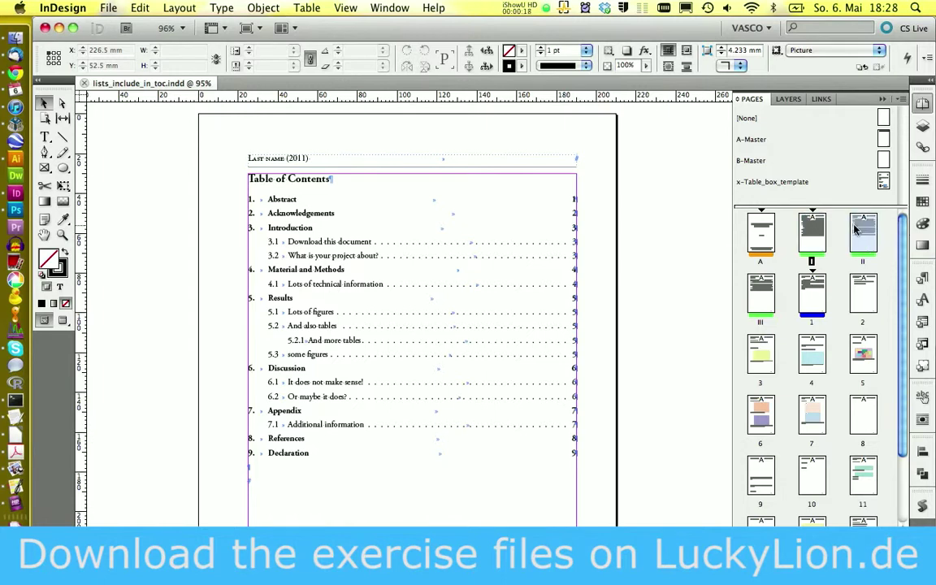
# Examine the document's table of contents styles and the pages holding the table of contents, list of figures and list of tables
pyautogui.doubleClick(759, 290)
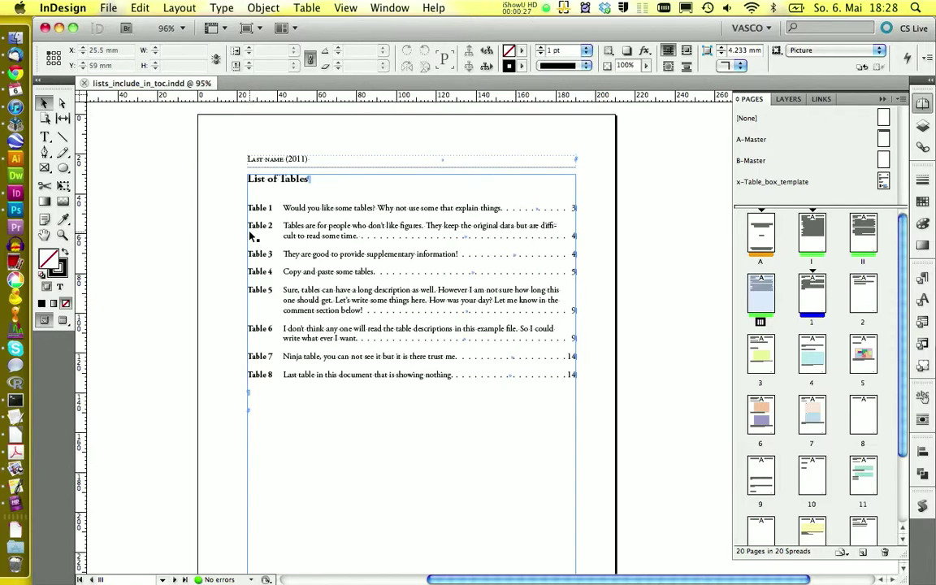
pyautogui.click(249, 177)
pyautogui.click(175, 8)
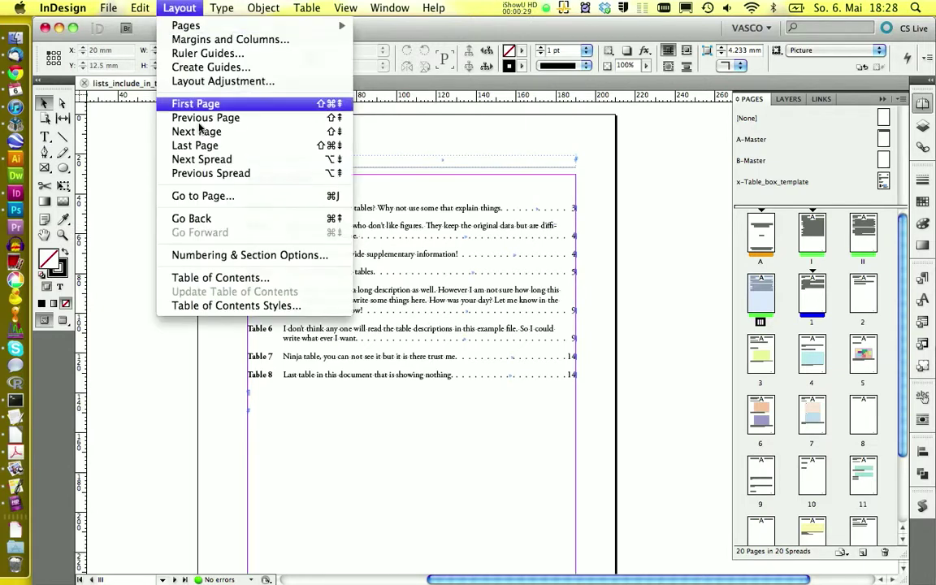
pyautogui.click(217, 306)
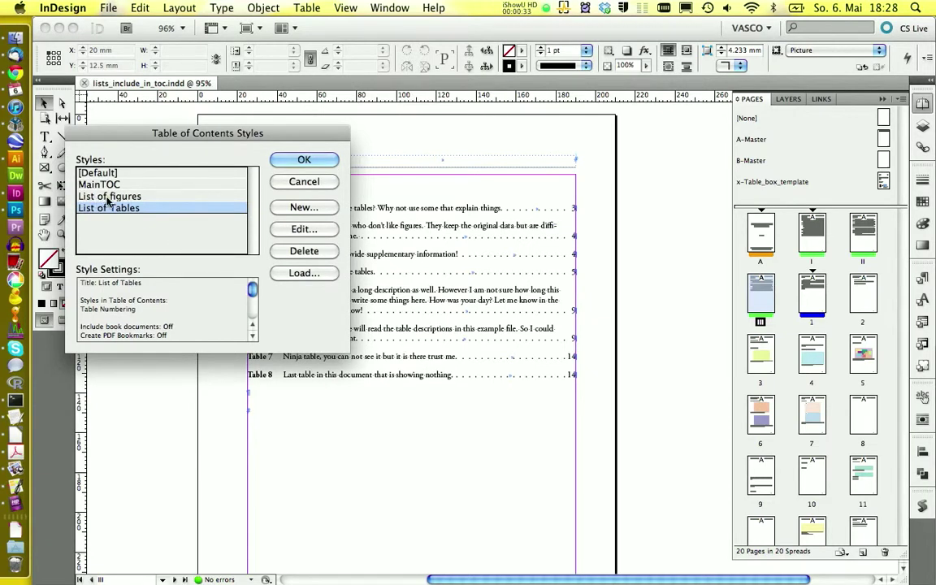
pyautogui.moveTo(238, 148); pyautogui.dragTo(621, 164)
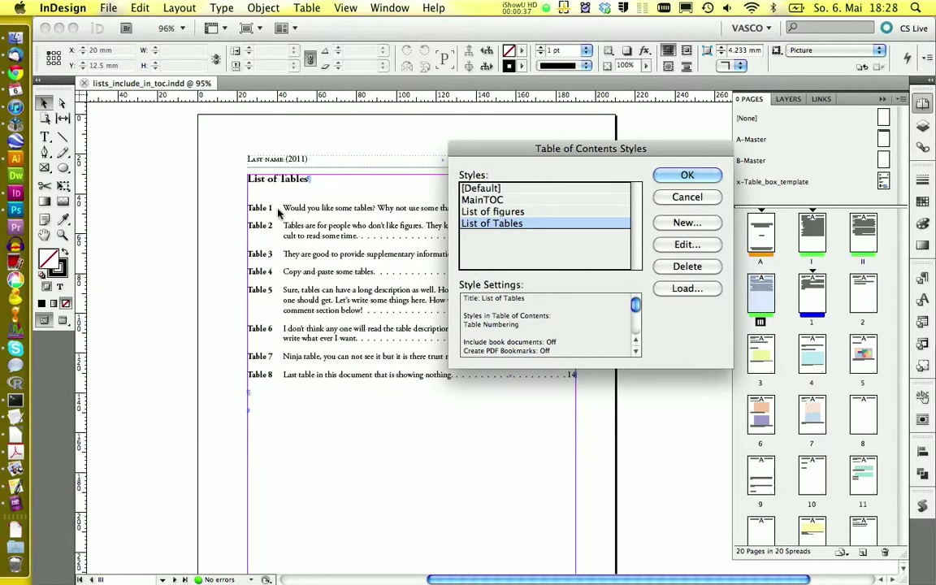
pyautogui.click(687, 198)
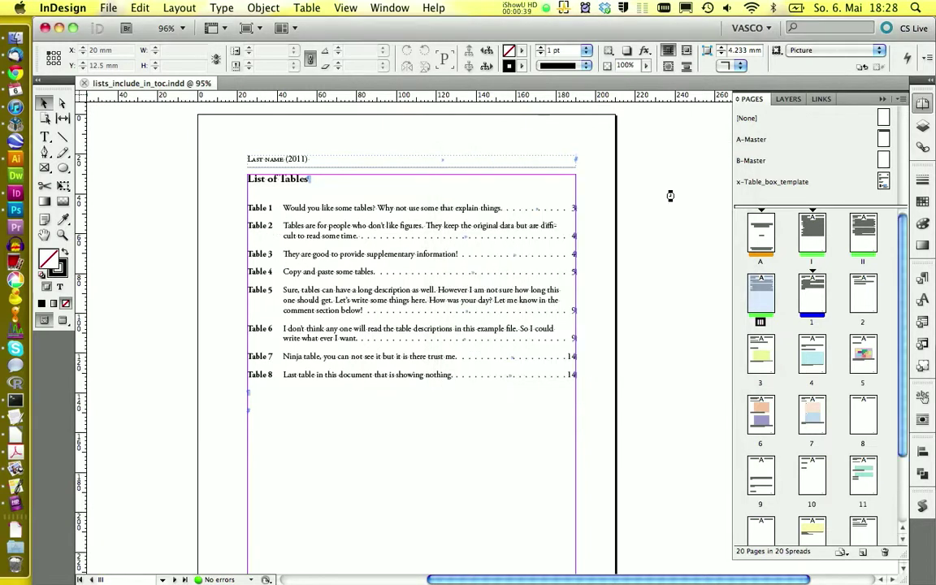
pyautogui.doubleClick(813, 234)
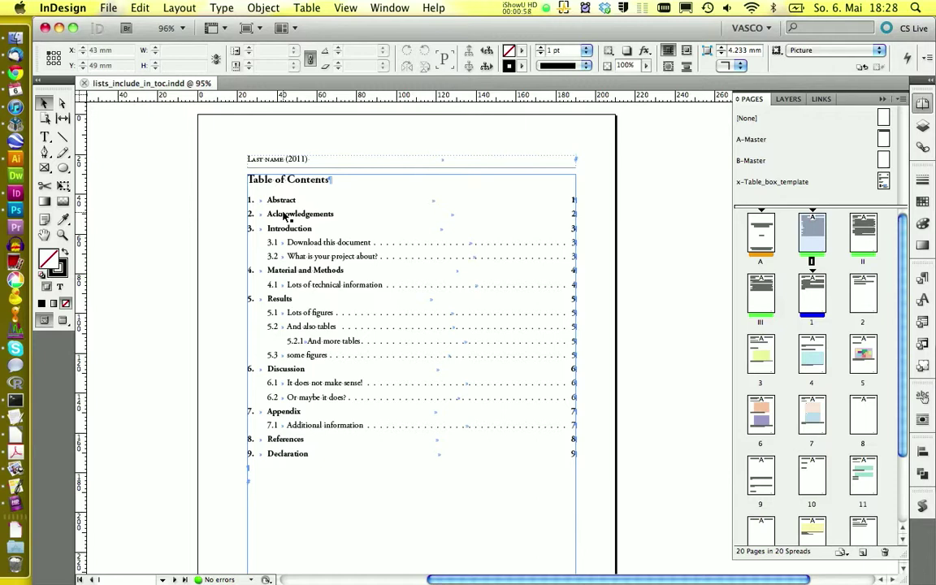
pyautogui.doubleClick(863, 233)
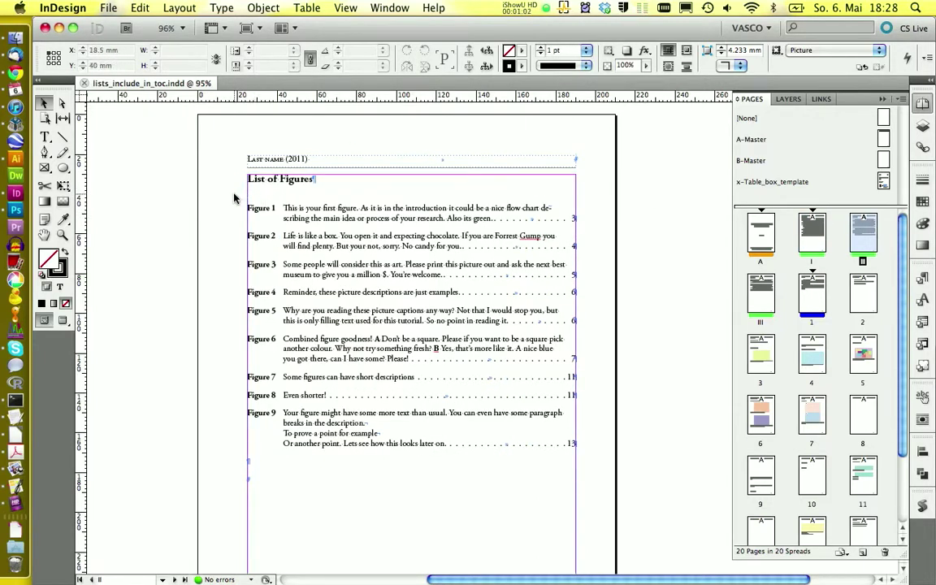
# Create a new paragraph style named Hidden_TOC
pyautogui.click(922, 278)
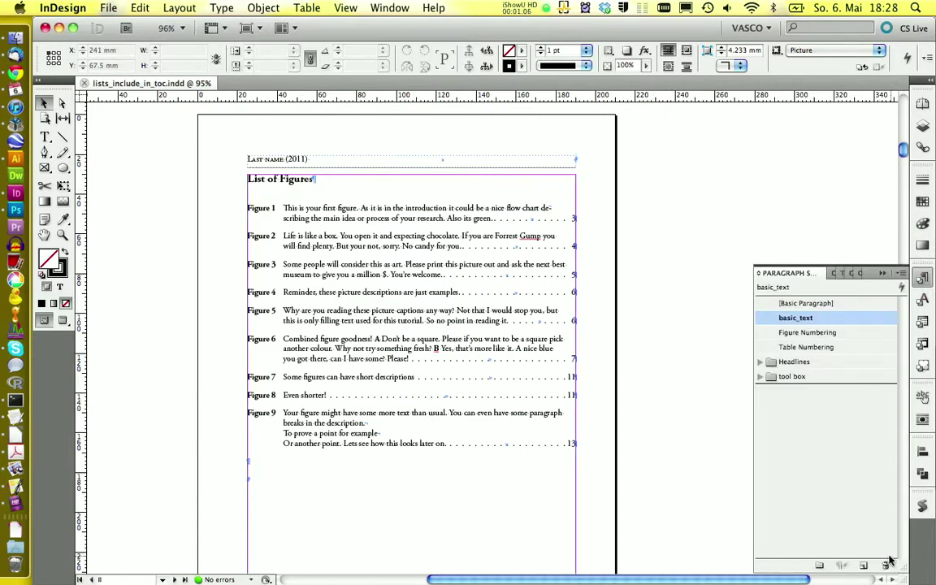
pyautogui.click(863, 564)
pyautogui.click(792, 333)
pyautogui.click(793, 335)
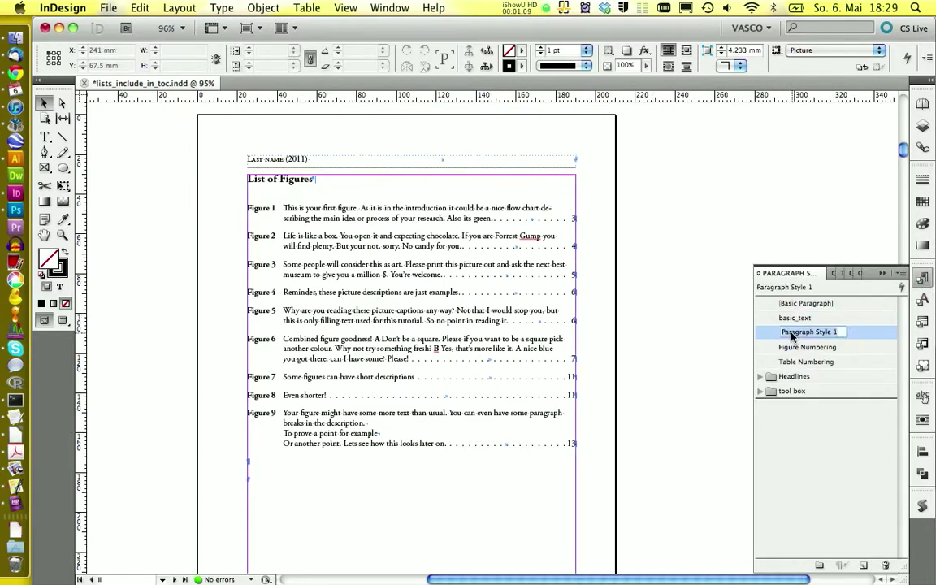
pyautogui.press('BackSpace')
pyautogui.write('Hidden_TOC')
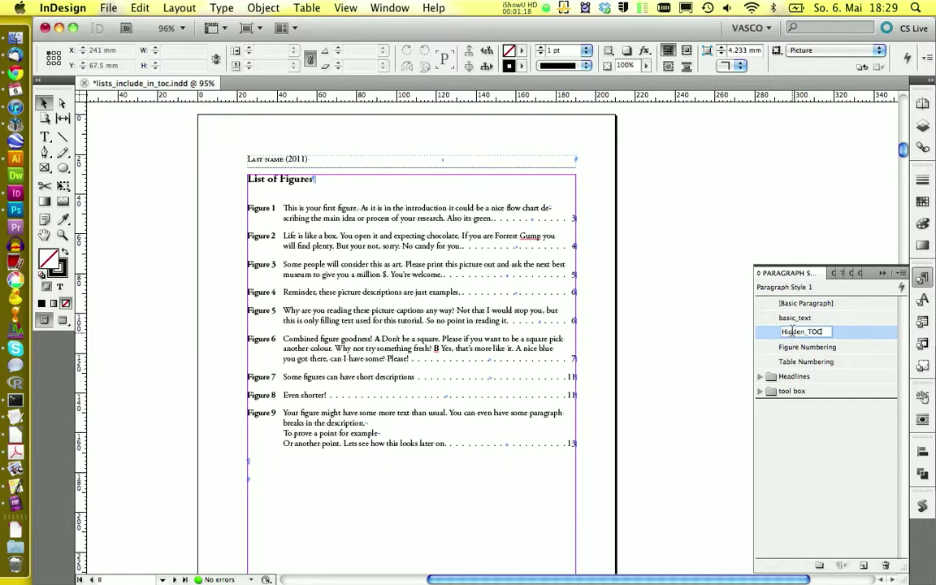
pyautogui.press('Return')
# Move the Hidden_TOC paragraph style into the TOC group inside the tool box group
pyautogui.click(759, 376)
pyautogui.click(759, 435)
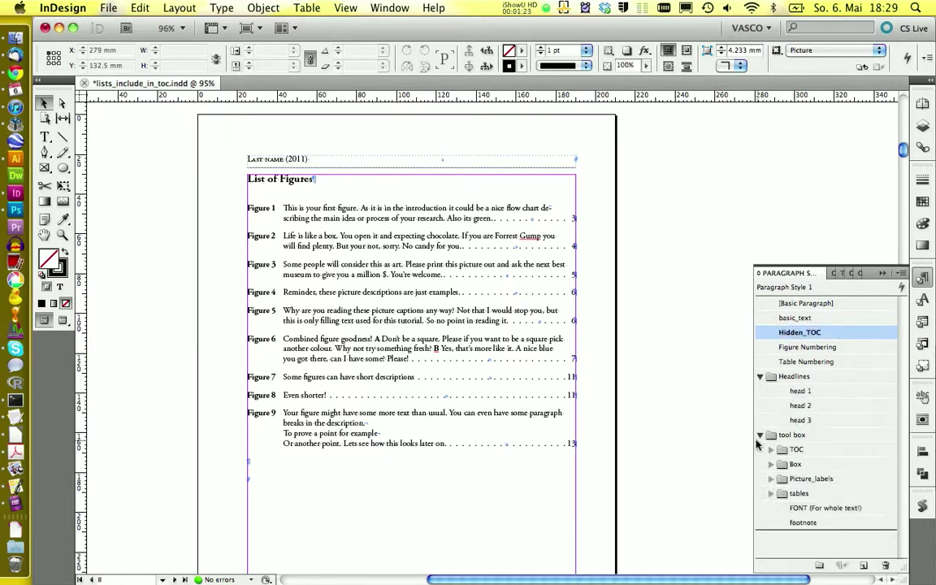
pyautogui.click(770, 449)
pyautogui.moveTo(792, 332); pyautogui.dragTo(790, 449)
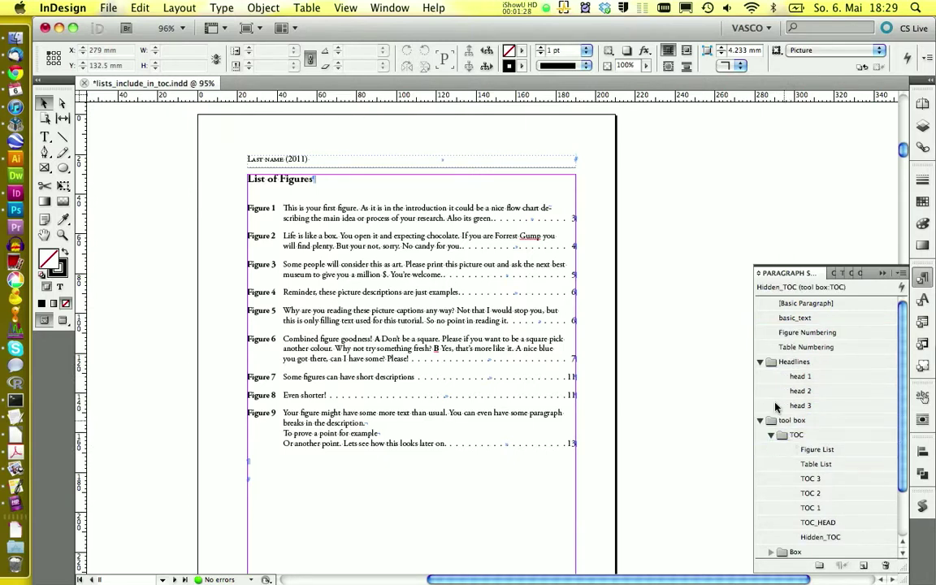
pyautogui.click(759, 361)
# Base the Hidden_TOC paragraph style on the FONT (For whole text!) style
pyautogui.rightClick(802, 491)
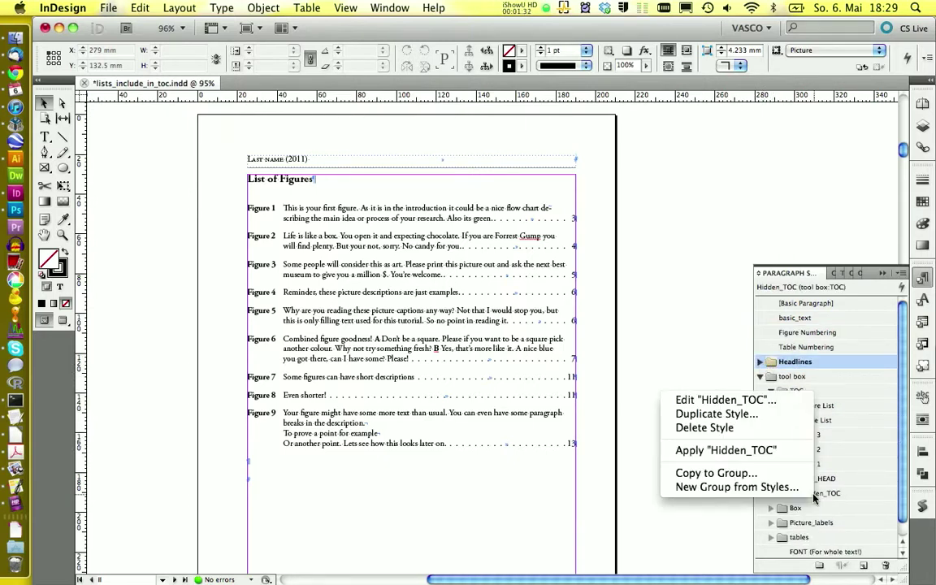
pyautogui.click(679, 397)
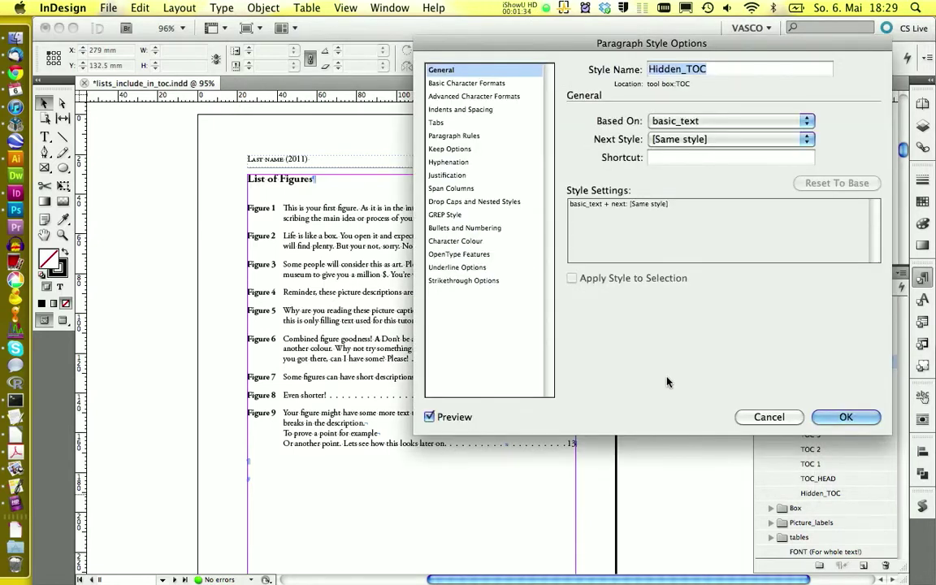
pyautogui.click(676, 121)
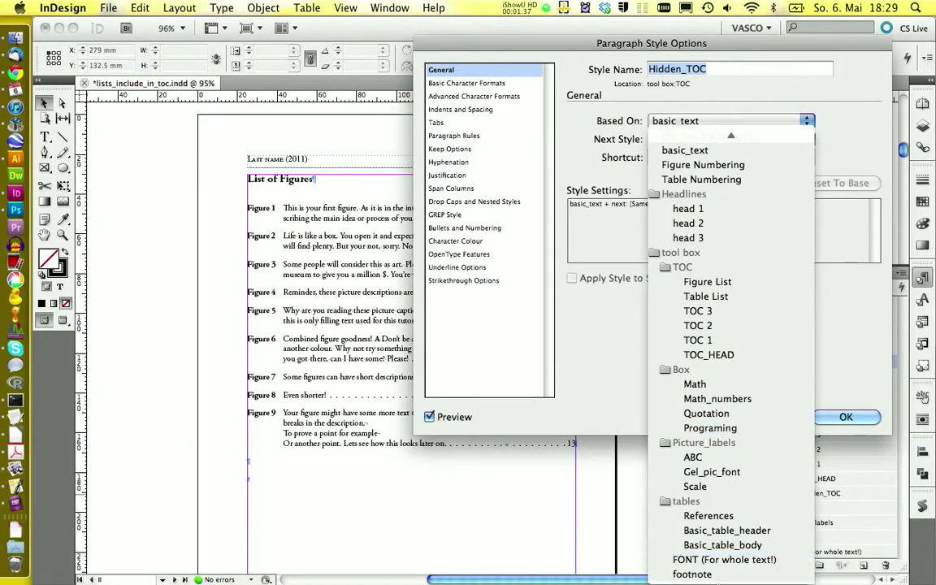
pyautogui.click(706, 560)
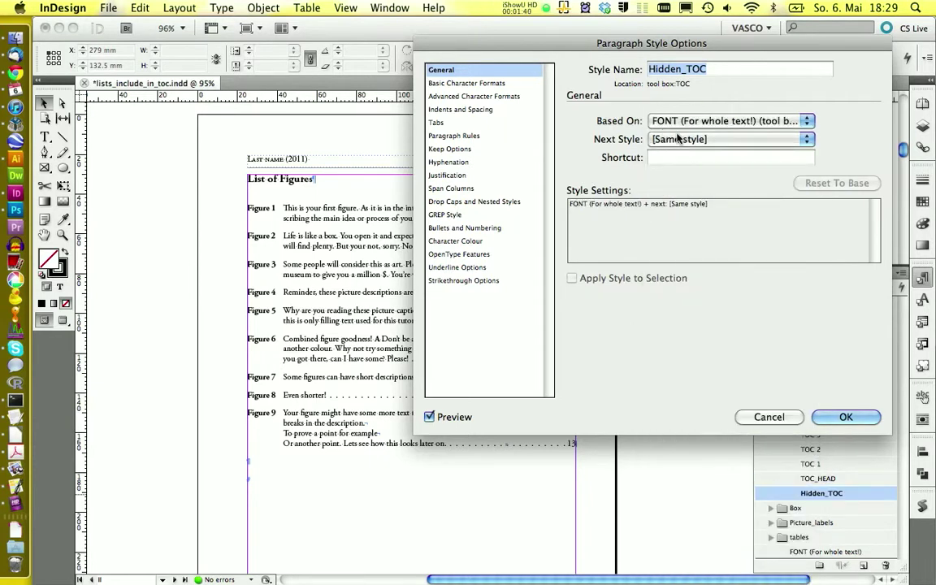
pyautogui.click(827, 419)
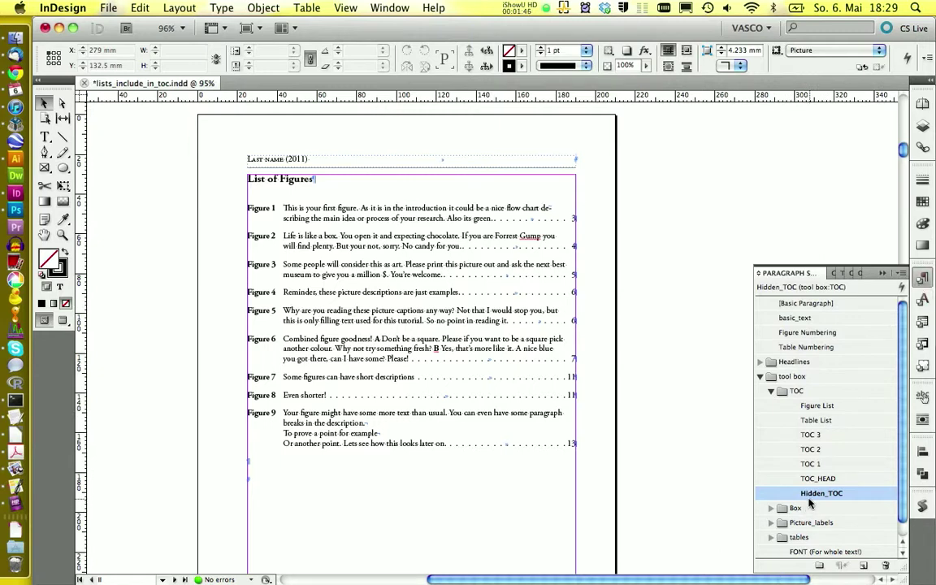
# Create a new layer and name it TOC_hidden
pyautogui.click(924, 128)
pyautogui.click(864, 543)
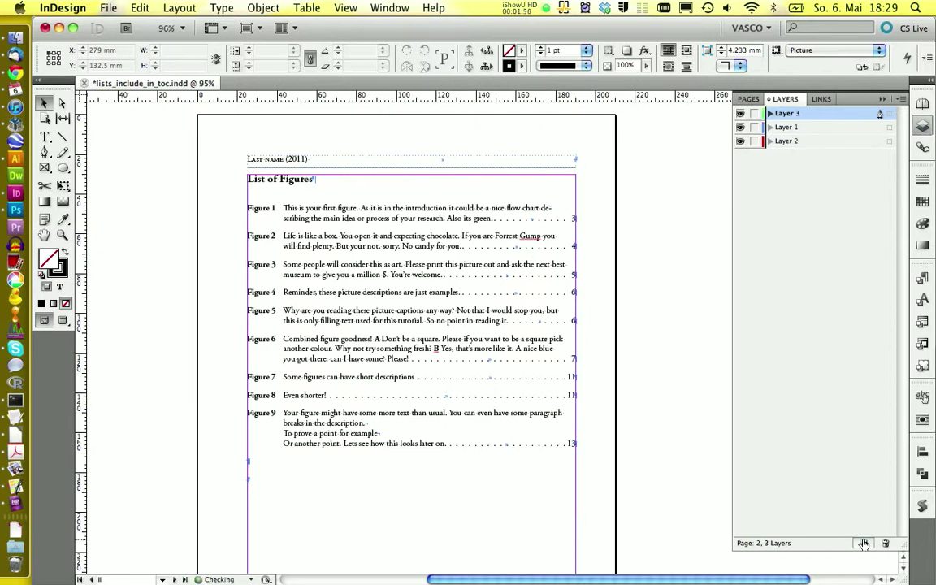
pyautogui.doubleClick(780, 113)
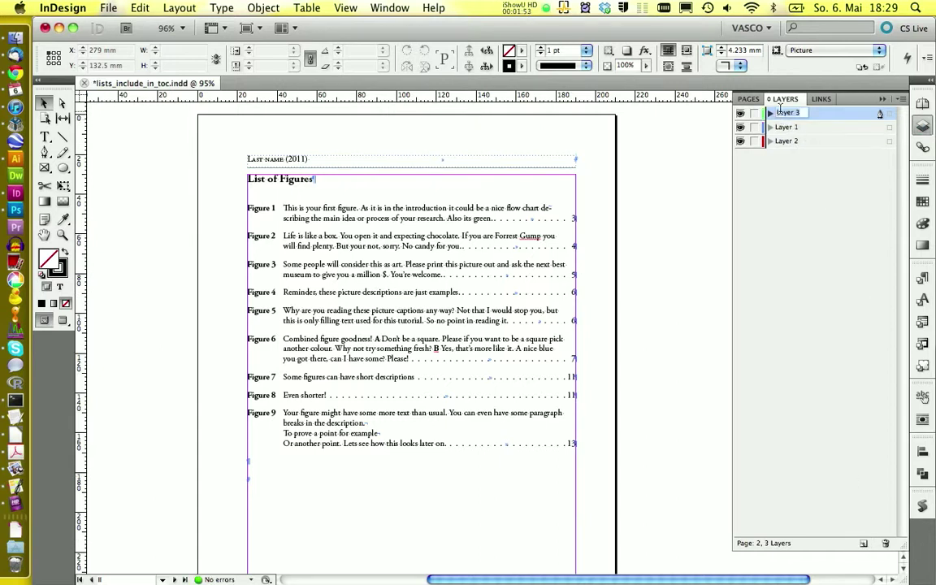
pyautogui.write('S')
pyautogui.press('Return')
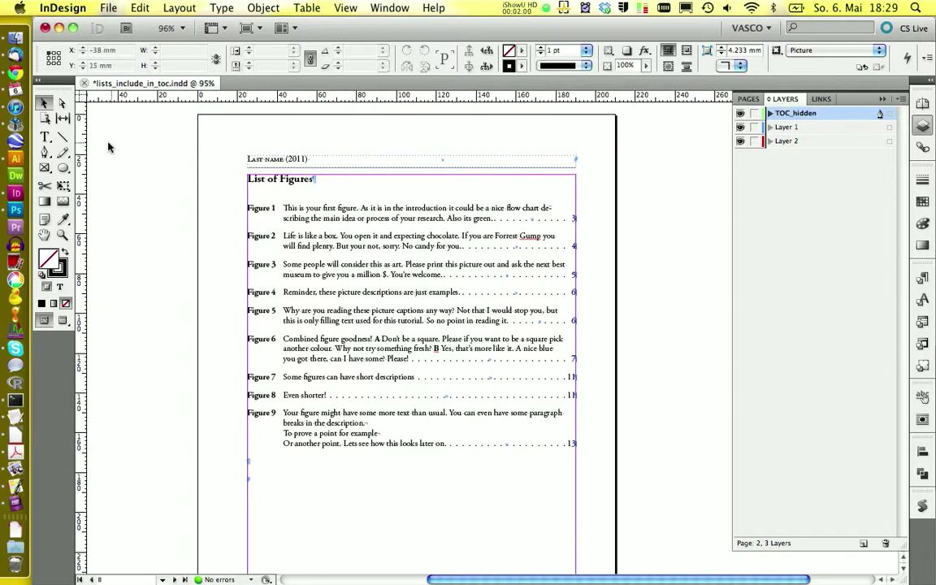
# Draw a text frame about 88.5 × 11 mm above the List of Figures page header, containing "I", a tab and "List of Figures"
pyautogui.click(47, 137)
pyautogui.moveTo(203, 123); pyautogui.dragTo(380, 142)
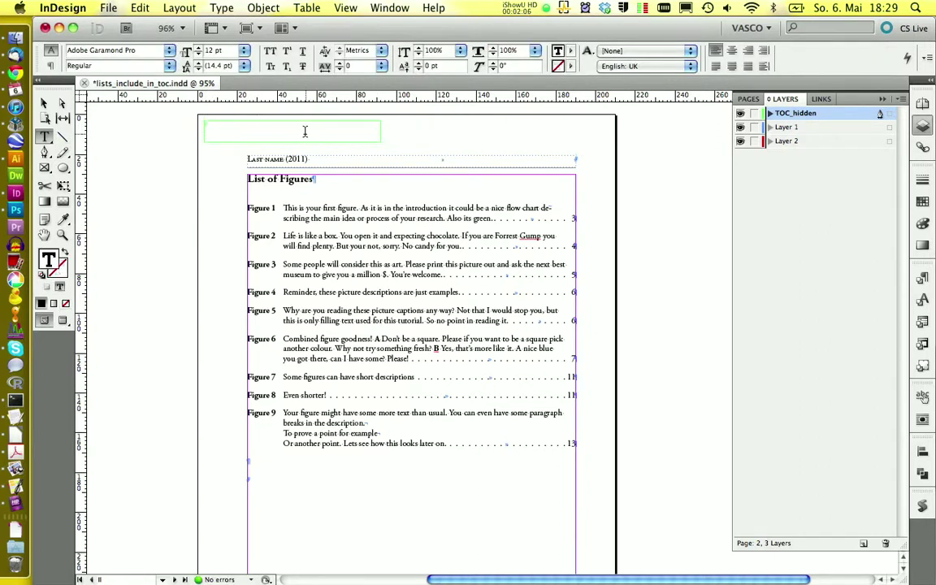
pyautogui.scroll(1, 304, 131)
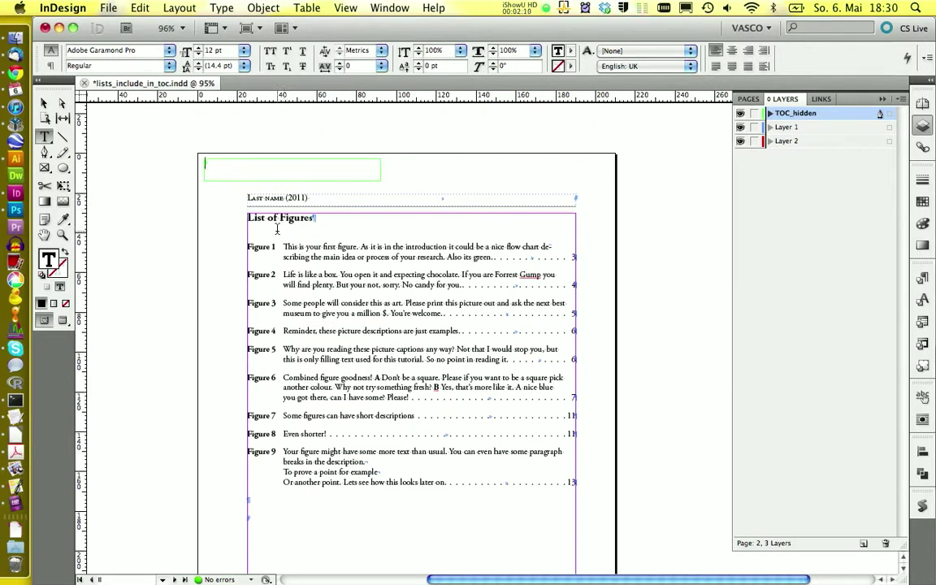
pyautogui.write('List of Figures')
pyautogui.click(922, 277)
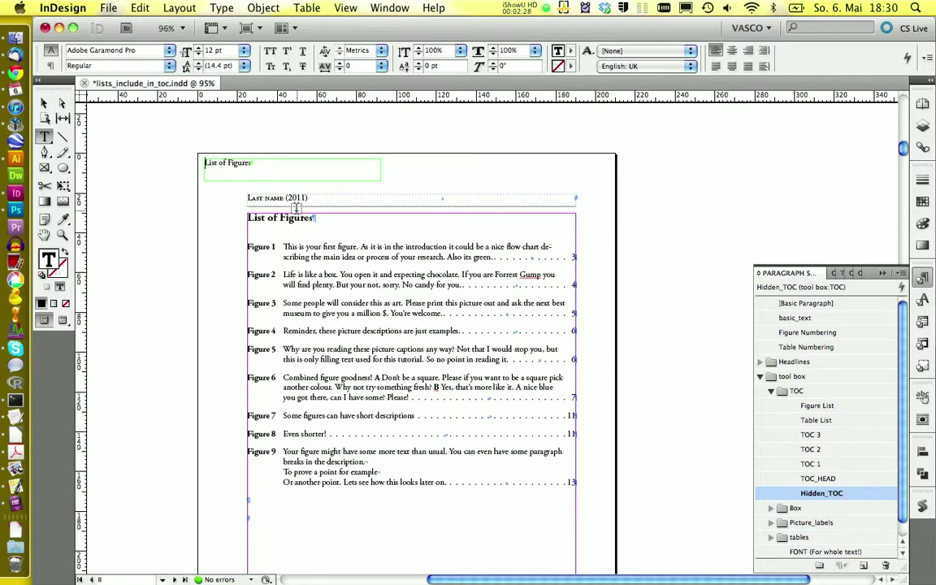
pyautogui.write('I')
pyautogui.press('Tab')
pyautogui.scroll(2, 297, 207)
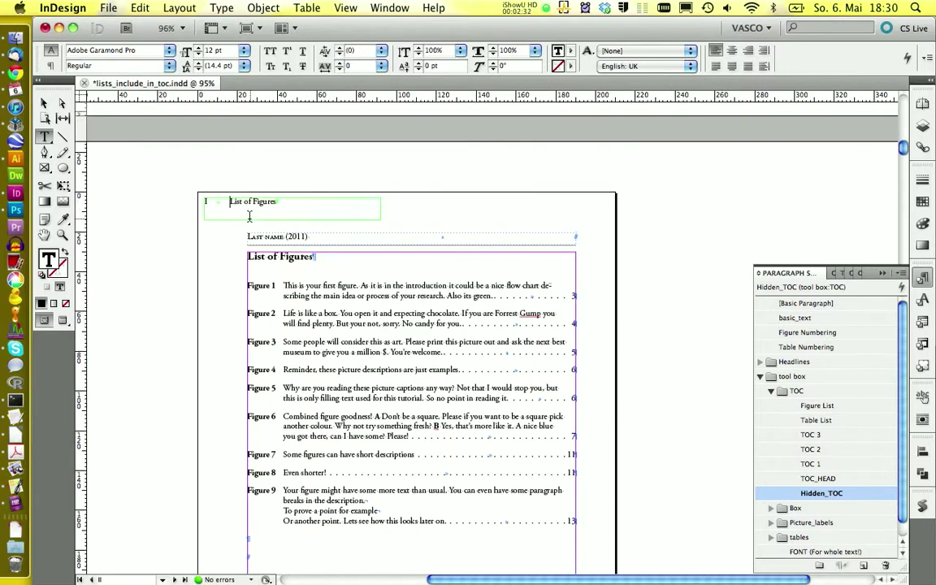
# Copy the small List of Figures text frame to the List of Tables page and place it above the header near the page corner
pyautogui.click(63, 236)
pyautogui.moveTo(162, 182); pyautogui.dragTo(435, 231)
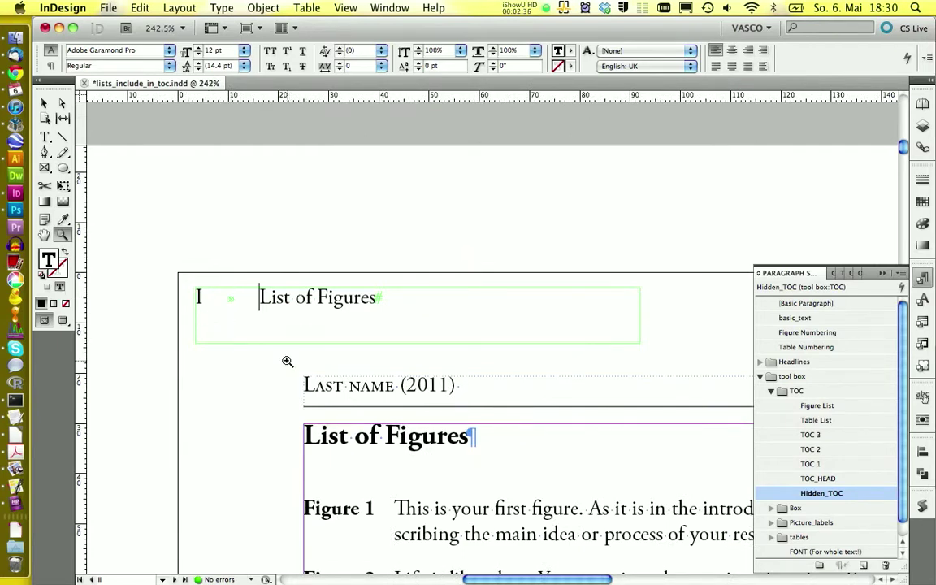
pyautogui.click(42, 104)
pyautogui.hotkey('ctrl', 'c')
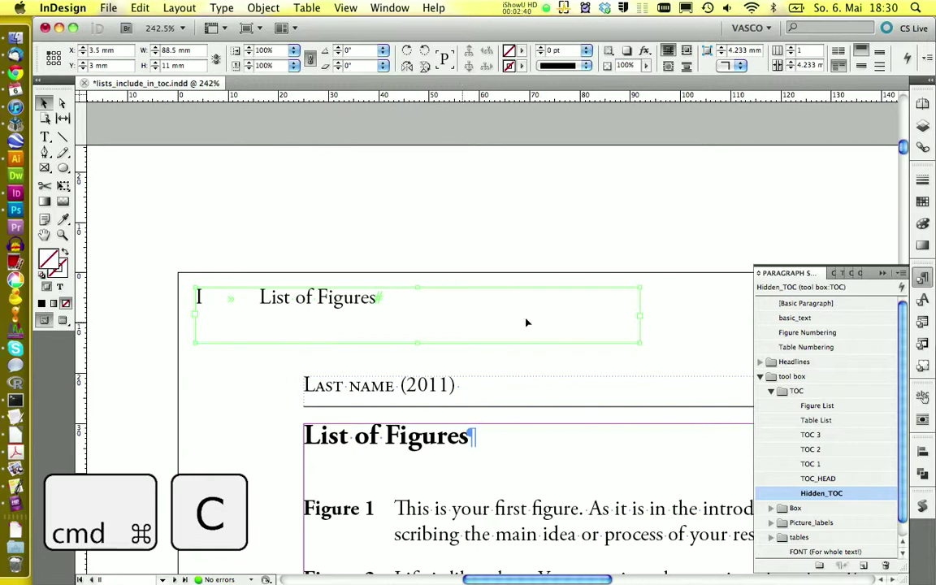
pyautogui.click(920, 103)
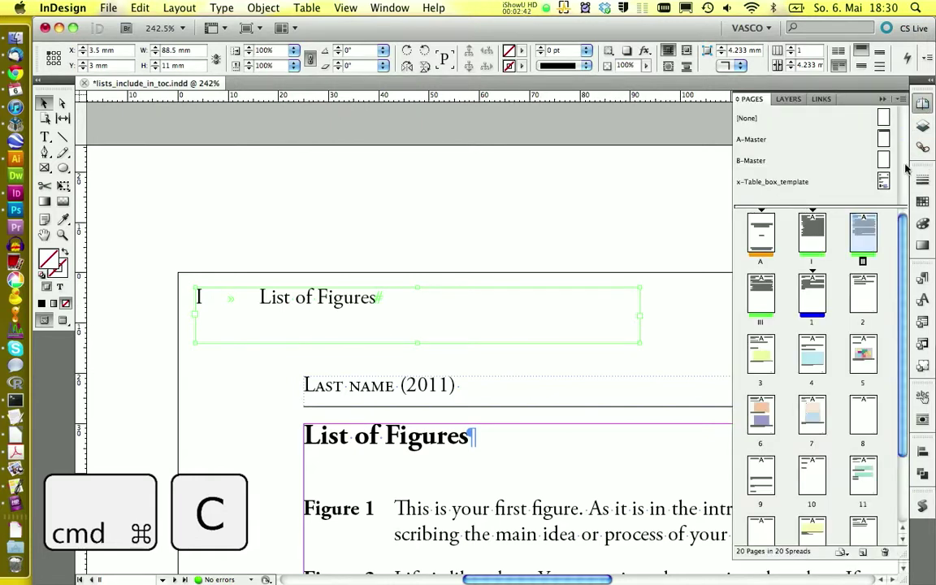
pyautogui.doubleClick(760, 294)
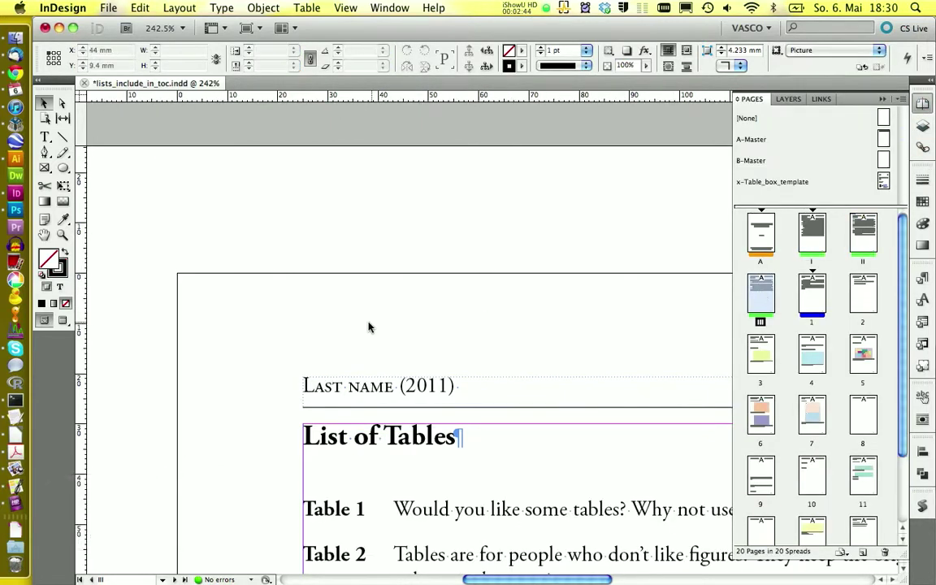
pyautogui.hotkey('ctrl', 'v')
pyautogui.moveTo(368, 344); pyautogui.dragTo(317, 303)
# Change the copied frame's numeral to "II" and its title to "List of Tables"
pyautogui.doubleClick(242, 302)
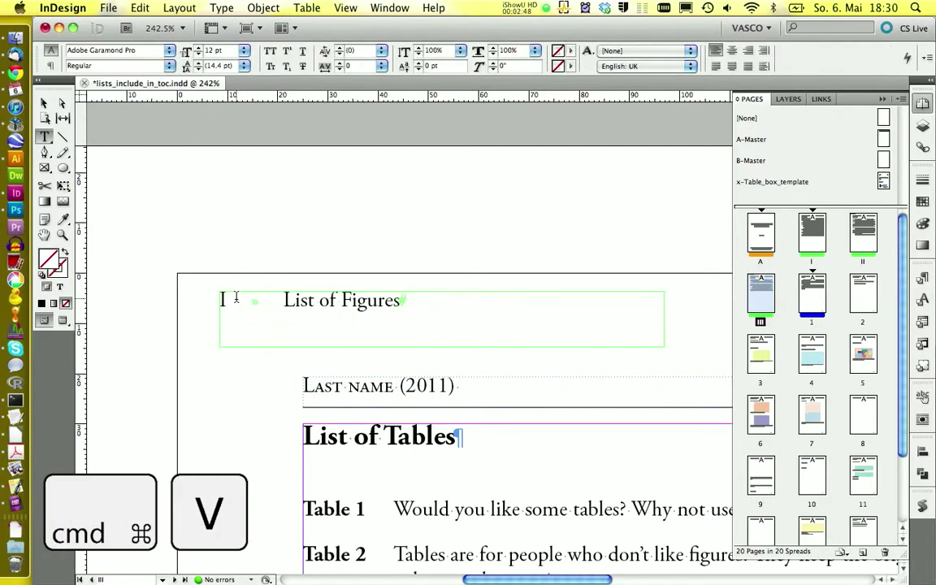
pyautogui.write('I')
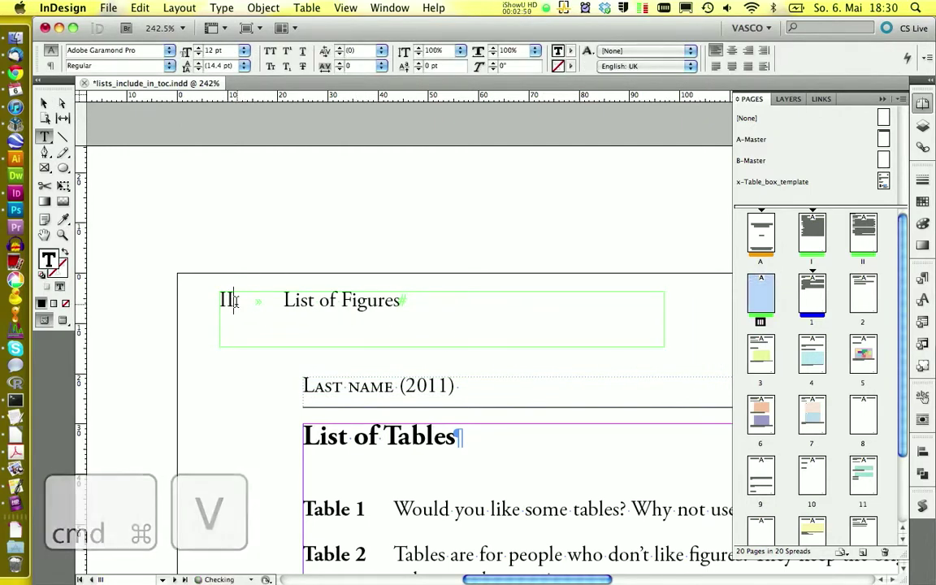
pyautogui.doubleClick(357, 300)
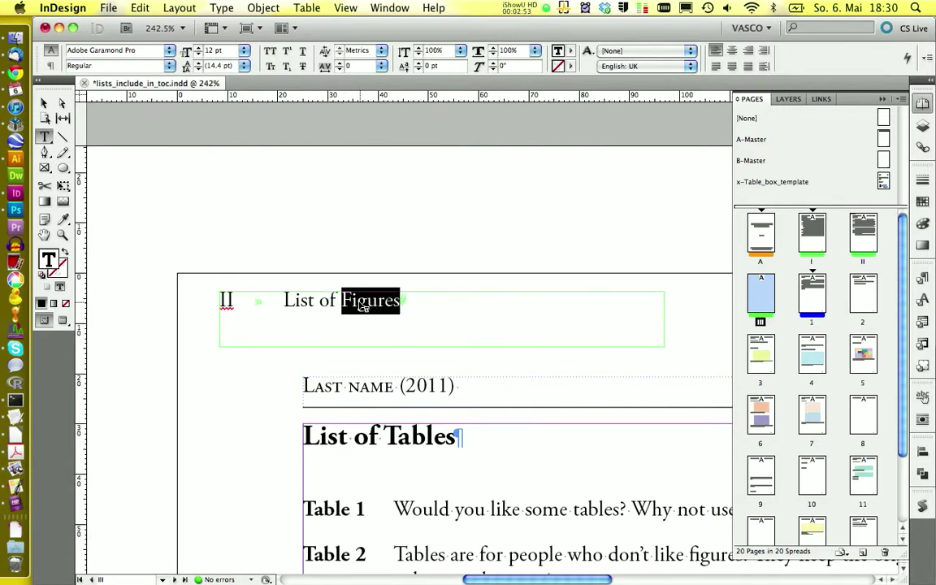
pyautogui.write('Tabl')
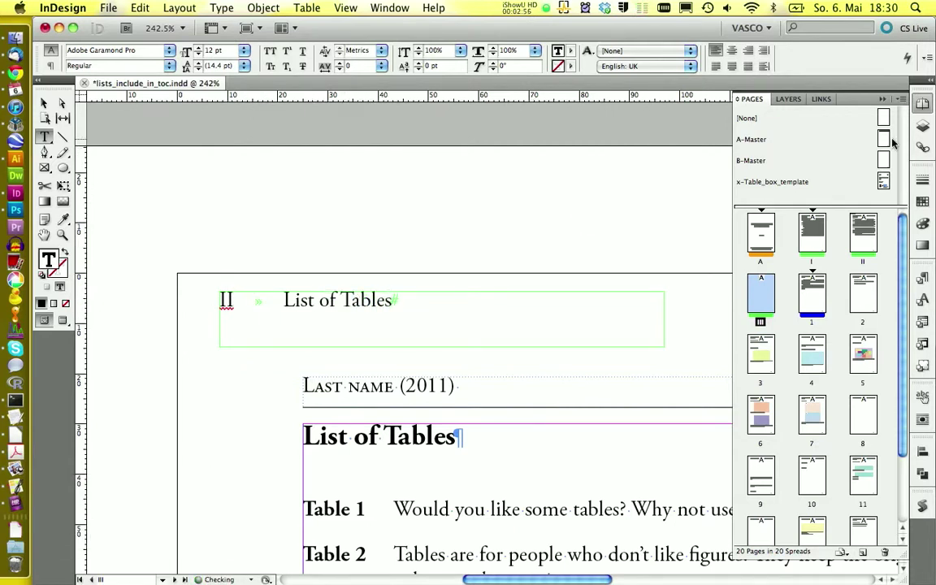
# Hide the TOC_hidden layer to check the page without it, and show the layer again
pyautogui.click(922, 126)
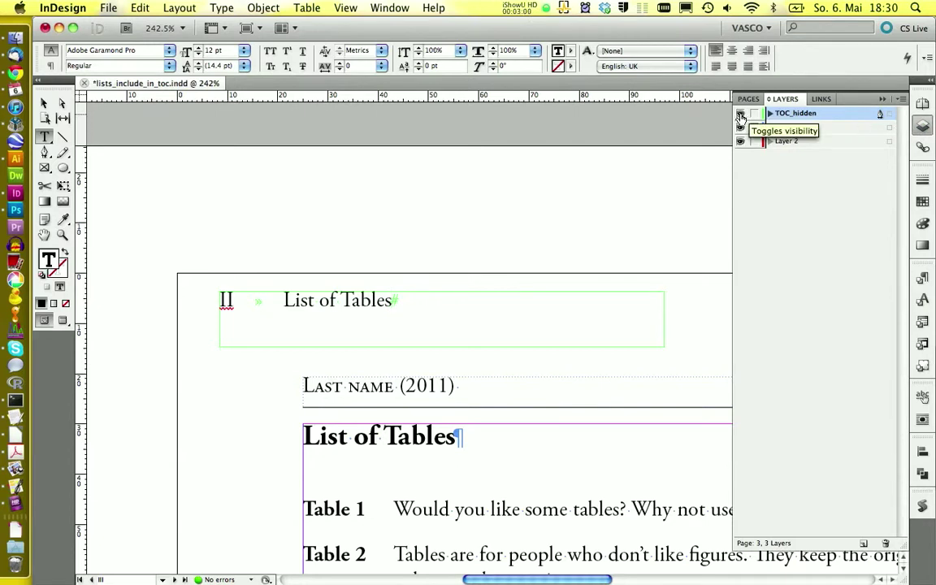
pyautogui.click(740, 114)
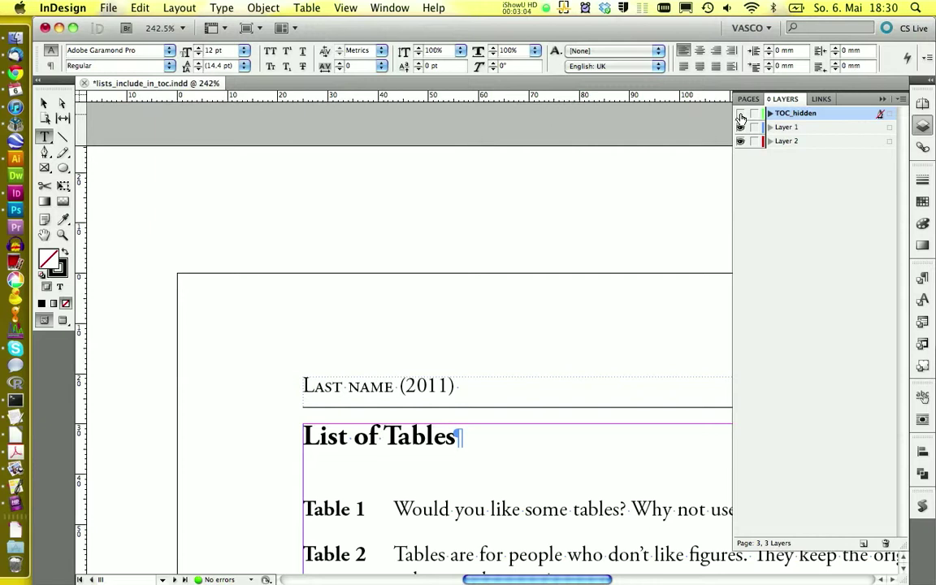
pyautogui.click(740, 116)
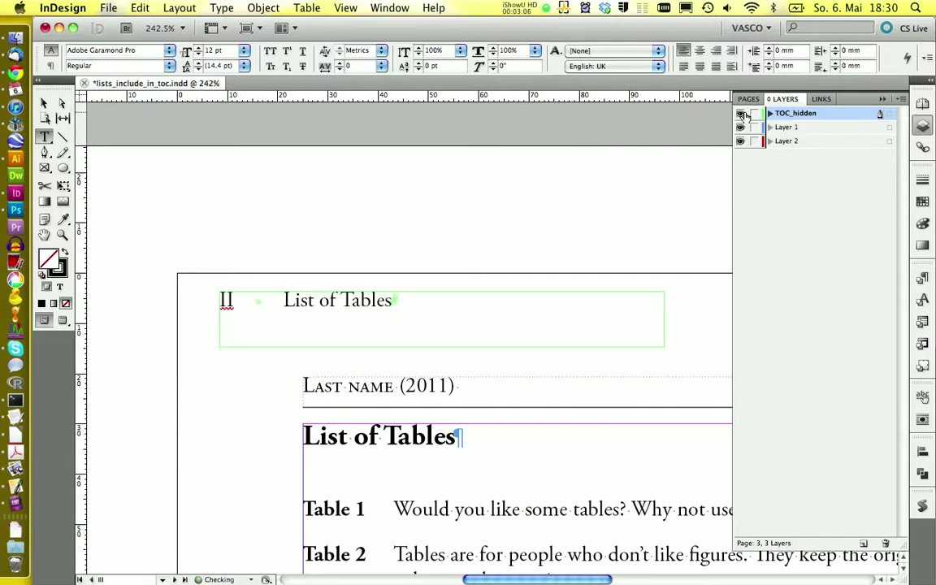
# Lock the TOC_hidden layer and hide it
pyautogui.click(751, 115)
pyautogui.click(740, 115)
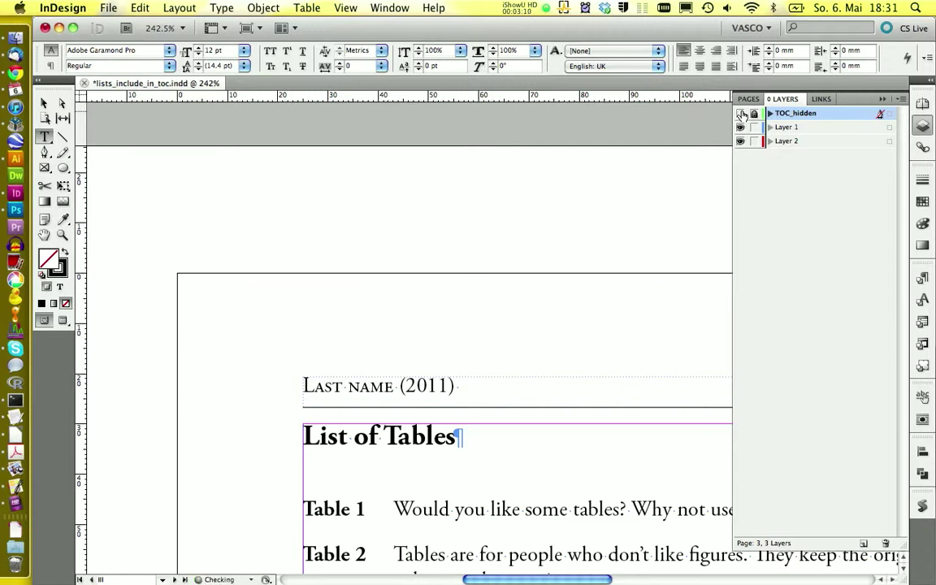
# Go to the Table of Contents on page I and open the MainTOC table of contents style for editing
pyautogui.click(920, 103)
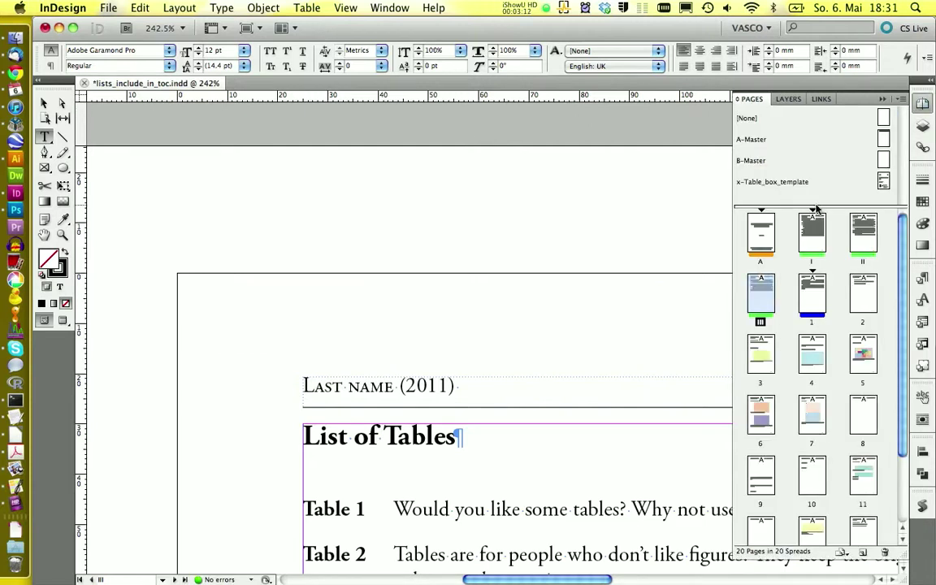
pyautogui.doubleClick(812, 233)
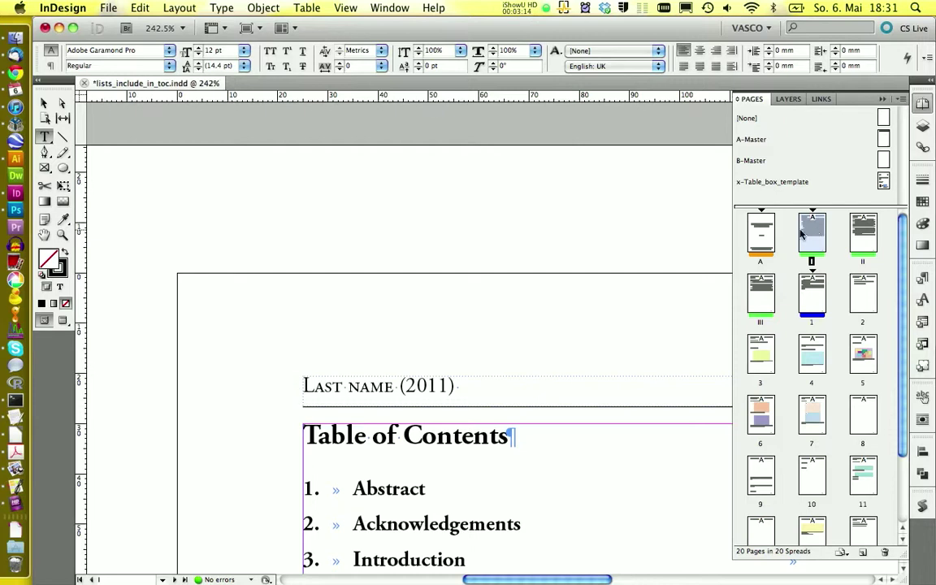
pyautogui.press('super+1')
pyautogui.click(179, 8)
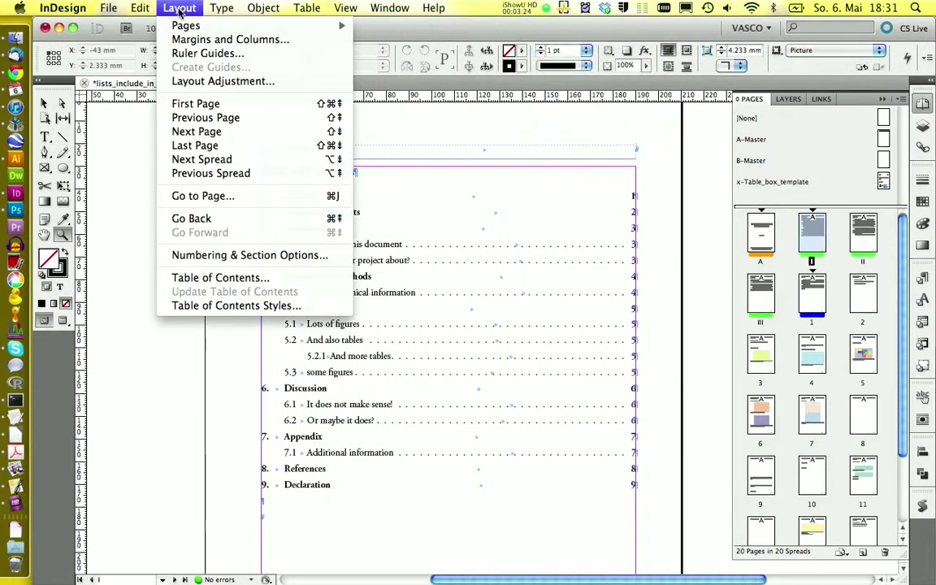
pyautogui.click(231, 305)
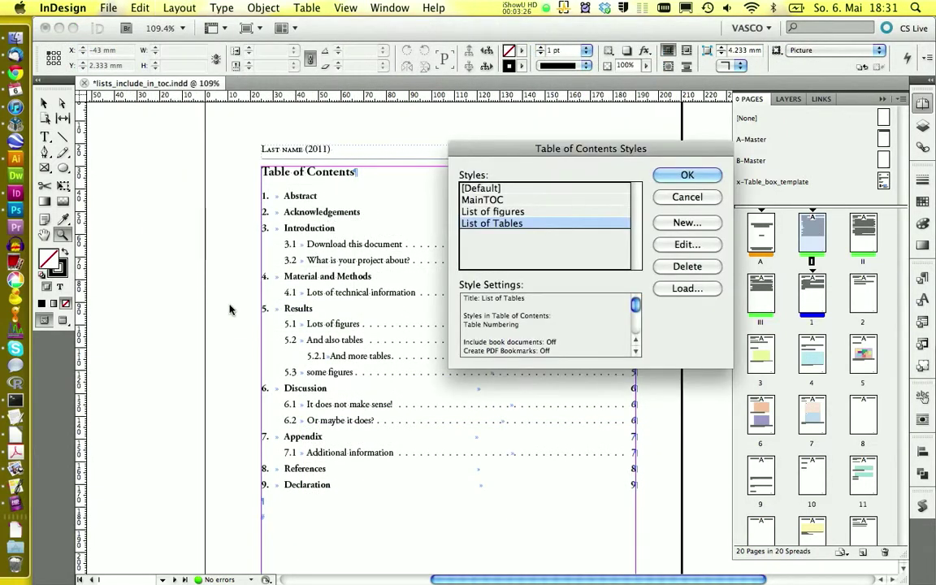
pyautogui.click(494, 201)
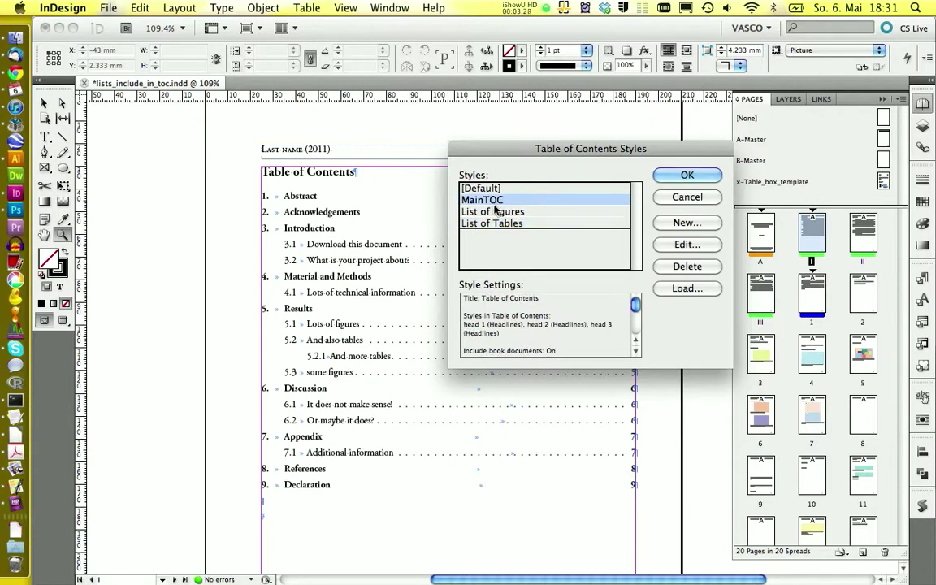
pyautogui.click(682, 245)
# Add the Hidden_TOC paragraph style to the styles included in MainTOC
pyautogui.scroll(-5, 617, 244)
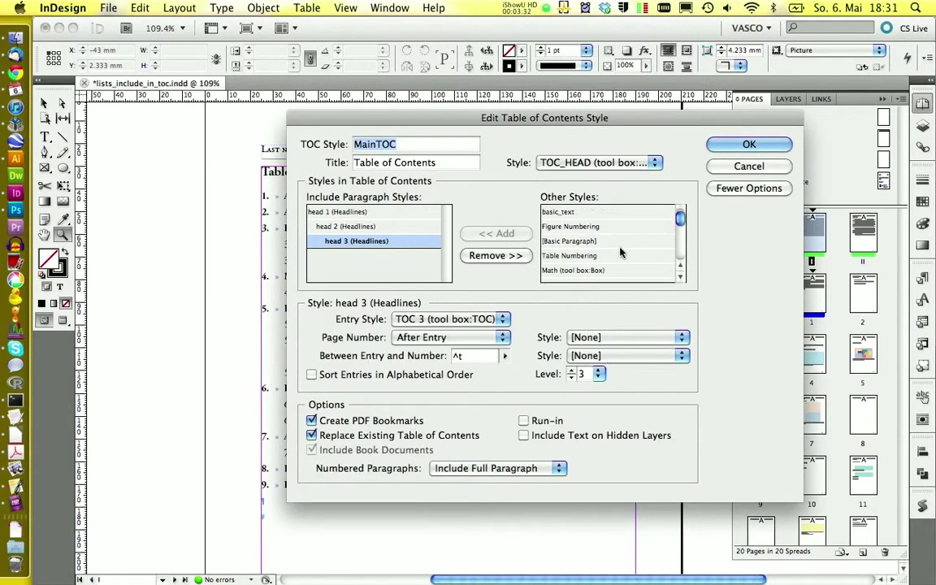
pyautogui.scroll(-5, 613, 248)
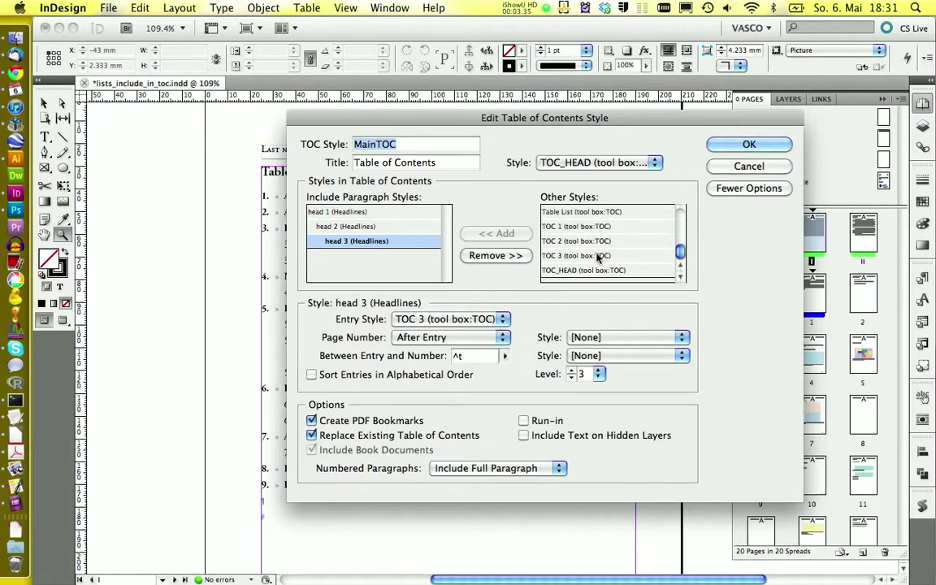
pyautogui.scroll(3, 599, 257)
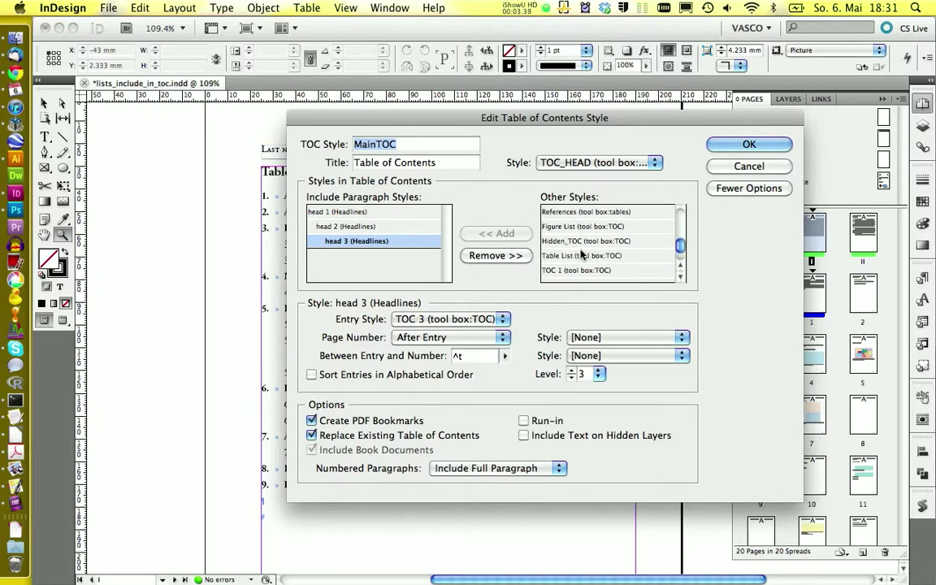
pyautogui.click(568, 241)
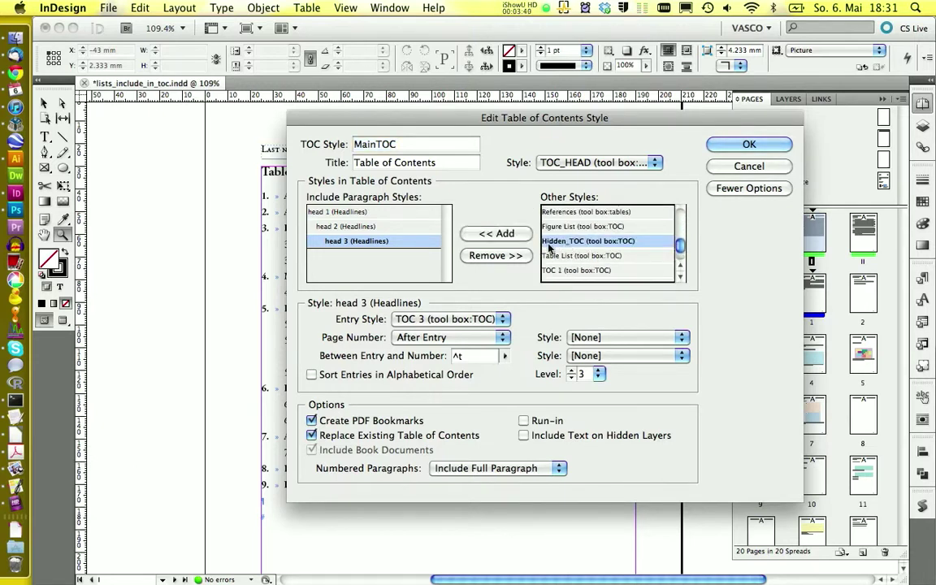
pyautogui.click(503, 234)
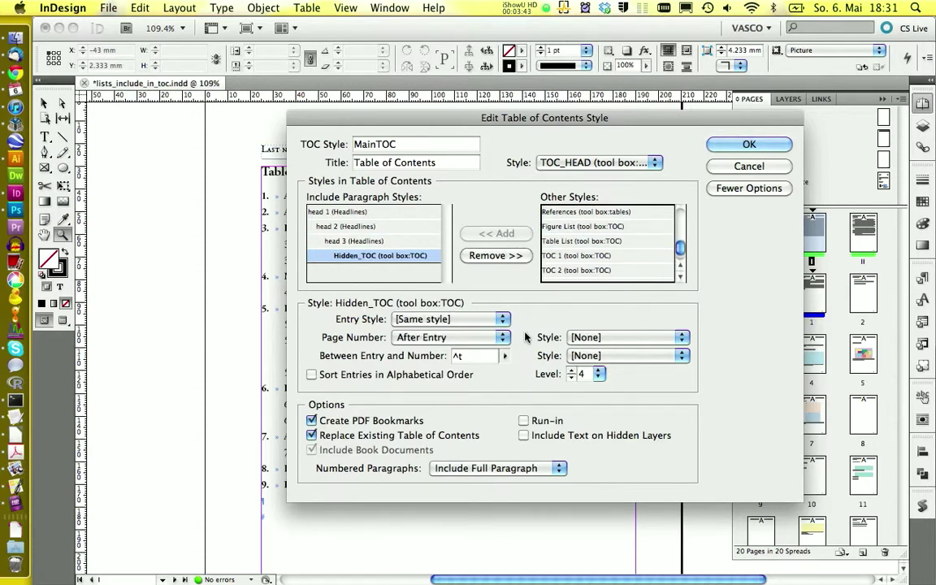
# Set Hidden_TOC to level 1 and give it the entry style TOC 1
pyautogui.click(572, 378)
pyautogui.click(572, 378)
pyautogui.click(572, 378)
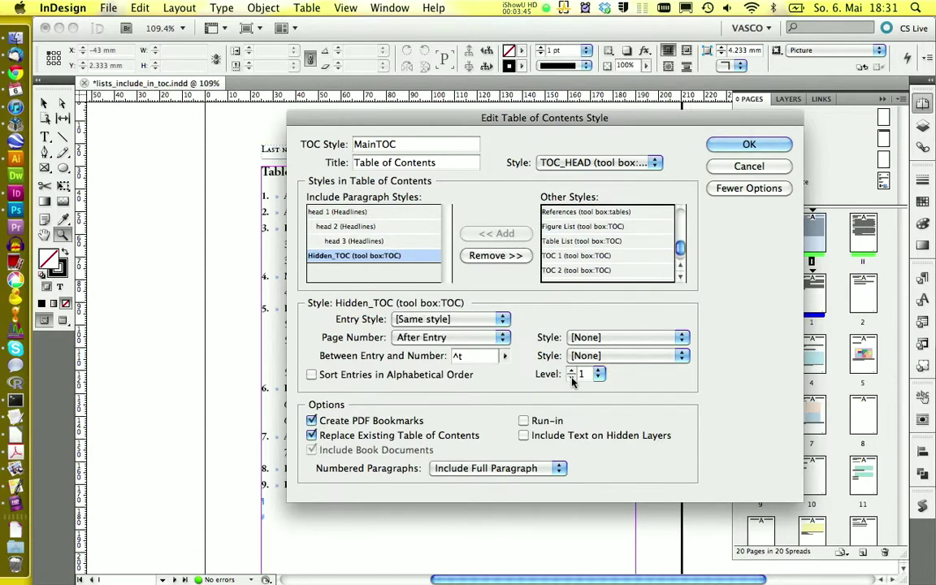
pyautogui.click(487, 319)
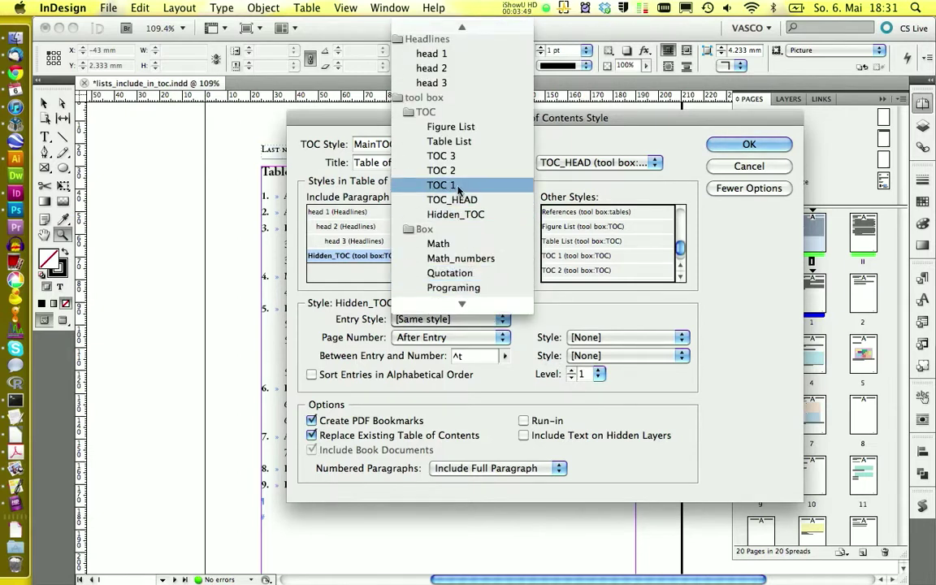
pyautogui.press('Escape')
pyautogui.moveTo(383, 117); pyautogui.dragTo(532, 121)
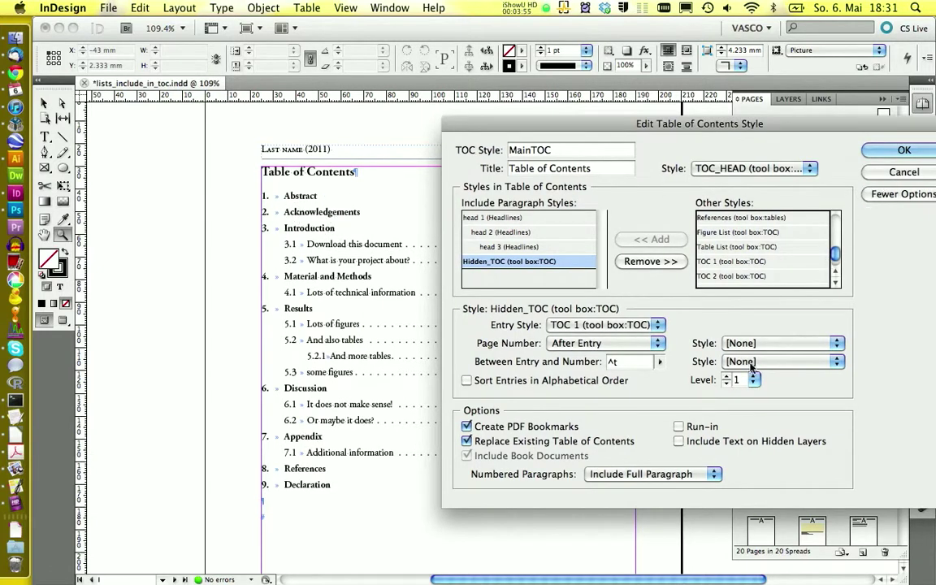
# Include text on hidden layers in the MainTOC style and save the table of contents style changes
pyautogui.click(679, 441)
pyautogui.click(899, 150)
pyautogui.click(685, 177)
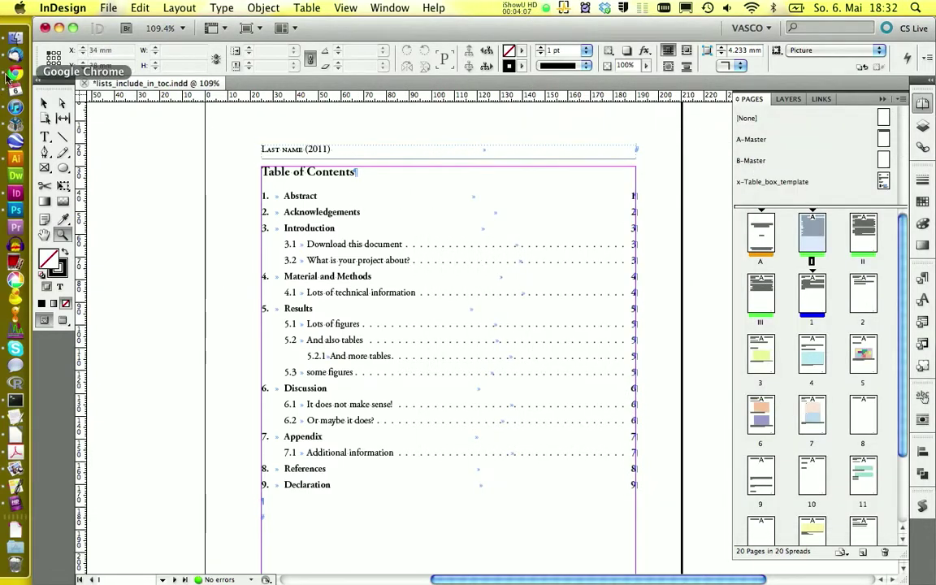
# Place the text cursor in the table of contents on page I and update it
pyautogui.click(45, 135)
pyautogui.doubleClick(333, 211)
pyautogui.click(296, 170)
pyautogui.click(179, 8)
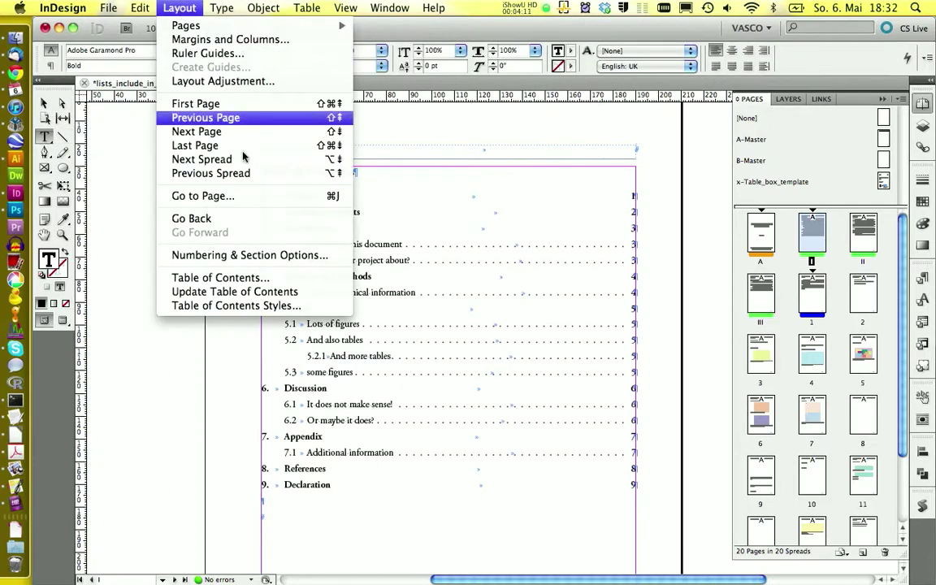
pyautogui.click(252, 296)
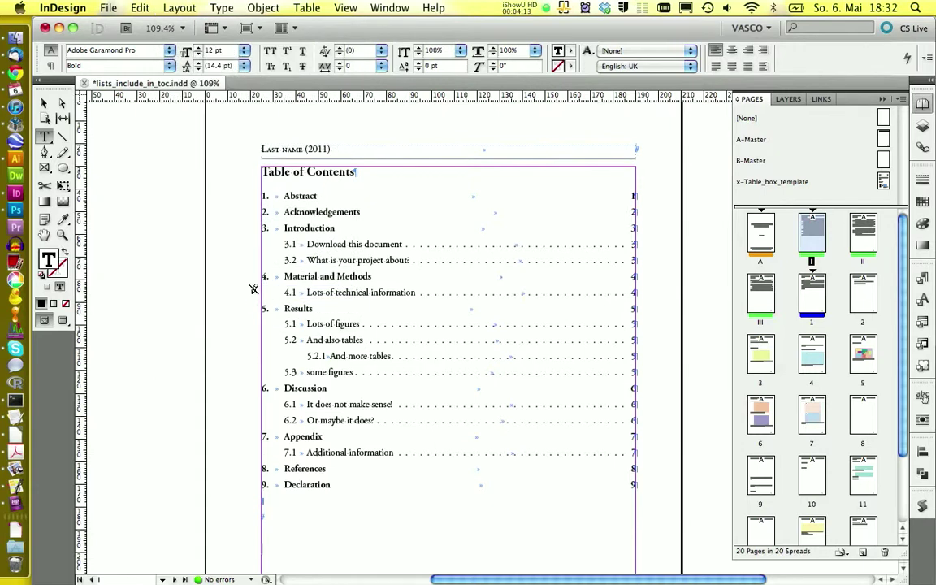